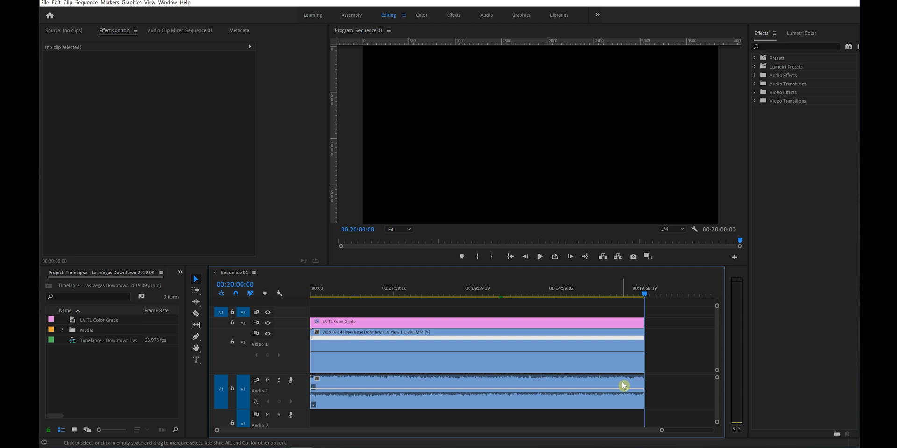
Unlink the audio from the hyperlapse clip on the timeline and delete the audio clip from Audio 1.
{"action": "right_click", "coordinate": [623, 385]}
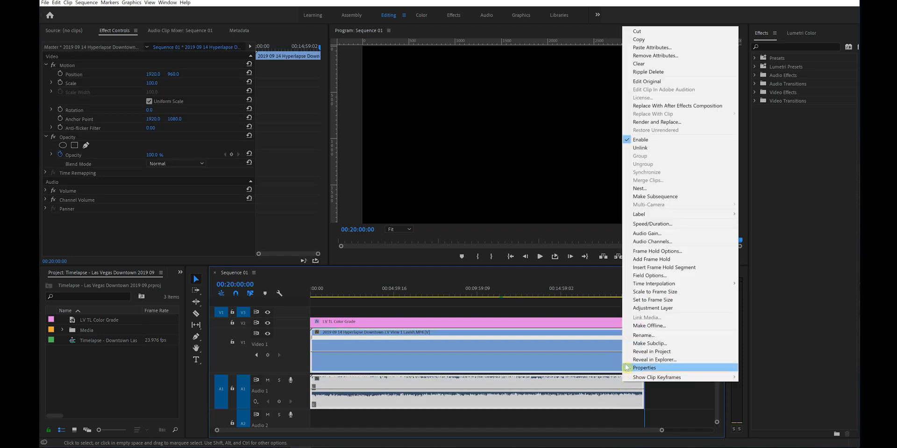
{"action": "left_click", "coordinate": [640, 149]}
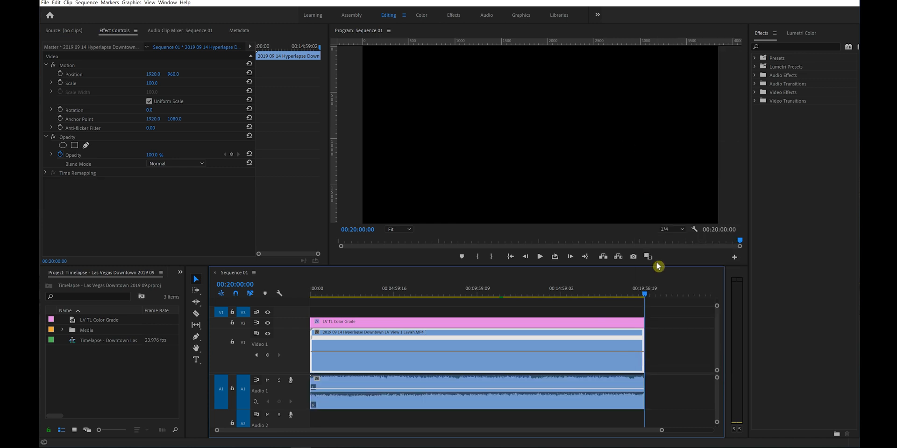
{"action": "left_click", "coordinate": [631, 403]}
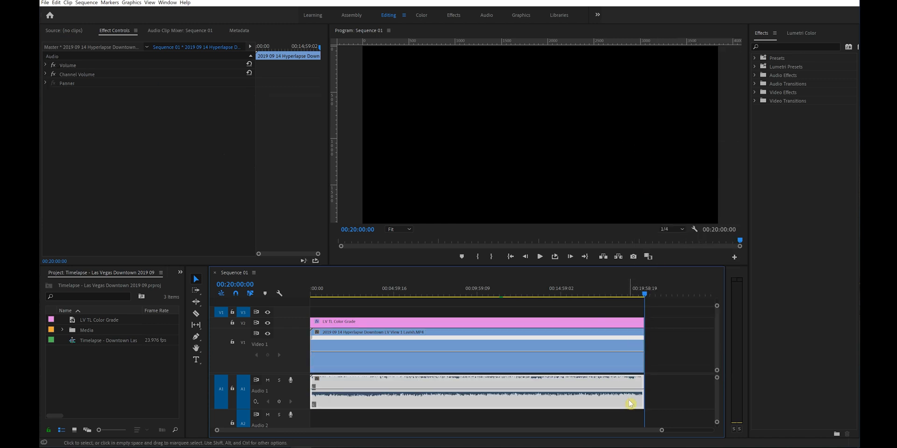
{"action": "key", "text": "Delete"}
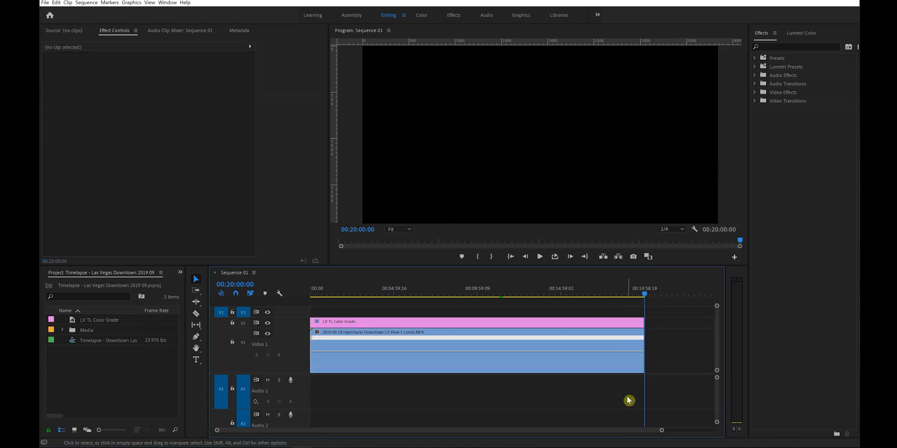
Set the speed of the whole hyperlapse clip on Video 1 to 10000%.
{"action": "right_click", "coordinate": [620, 365]}
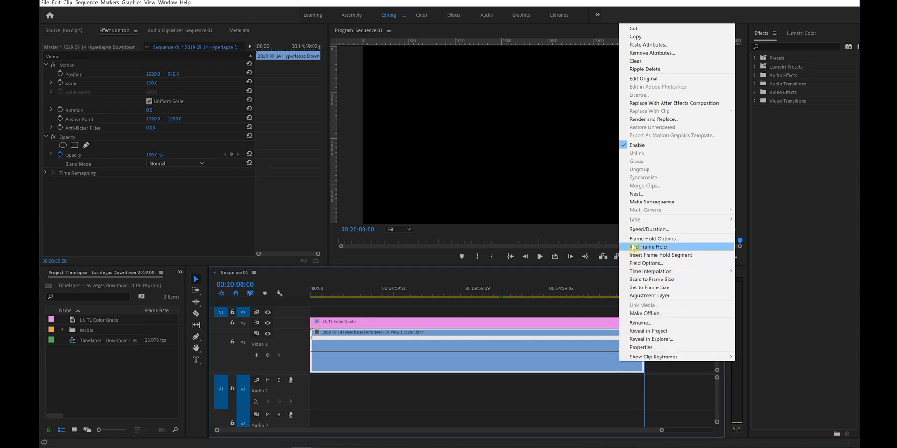
{"action": "left_click", "coordinate": [636, 230]}
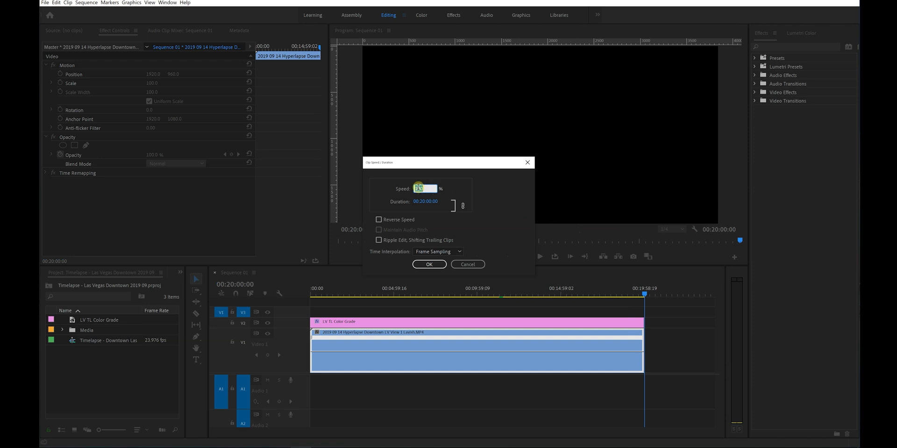
{"action": "type", "text": "10000"}
{"action": "left_click", "coordinate": [429, 264]}
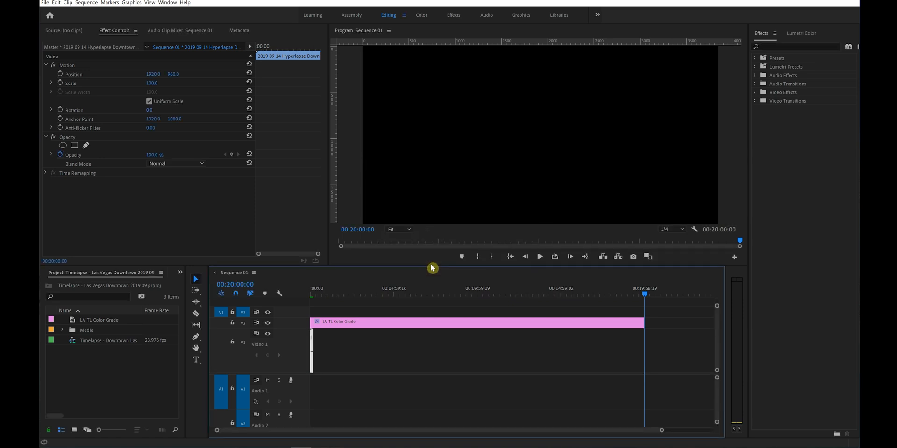
Shorten the LV TL Color Grade layer to about 36 seconds and place the playhead at the sped-up clip's end, 00:00:12:00.
{"action": "left_click_drag", "start_coordinate": [640, 322], "coordinate": [320, 324]}
{"action": "left_click_drag", "start_coordinate": [662, 433], "coordinate": [276, 431]}
{"action": "left_click", "coordinate": [485, 296]}
{"action": "left_click_drag", "start_coordinate": [485, 294], "coordinate": [485, 294]}
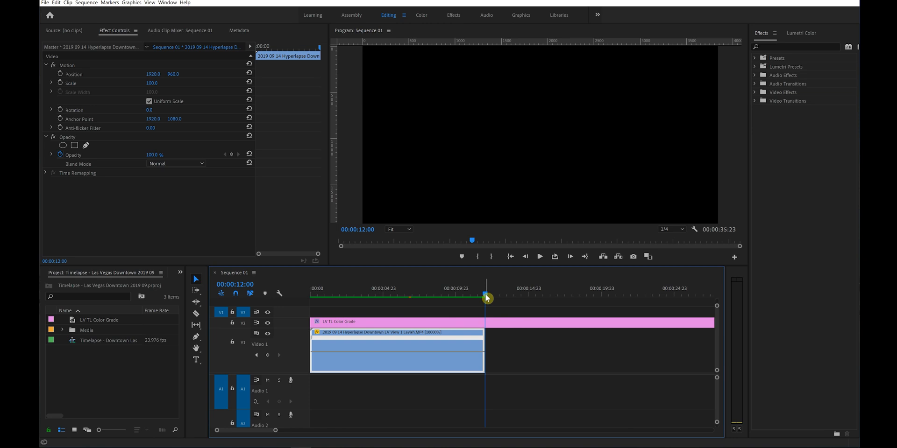
Show the clip's Time Remapping speed keyframes, raise the speed line until the clip lasts 10 seconds, and place the playhead at 00:00:10:00.
{"action": "right_click", "coordinate": [475, 361]}
{"action": "mouse_move", "coordinate": [494, 358]}
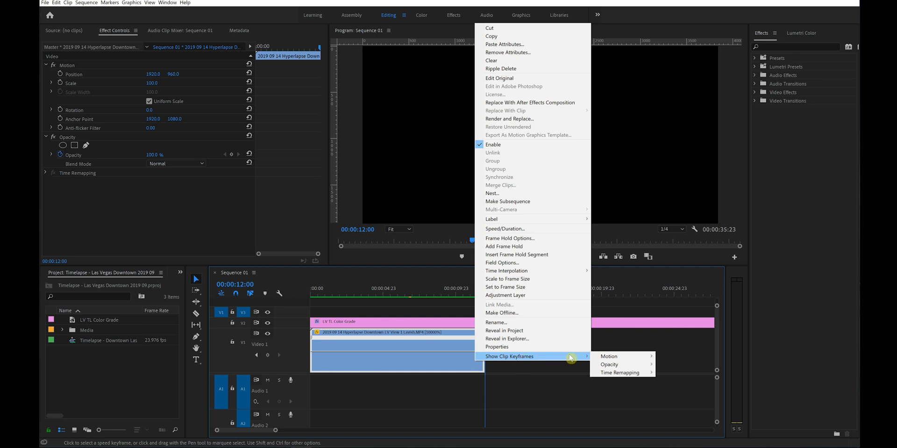
{"action": "mouse_move", "coordinate": [622, 374]}
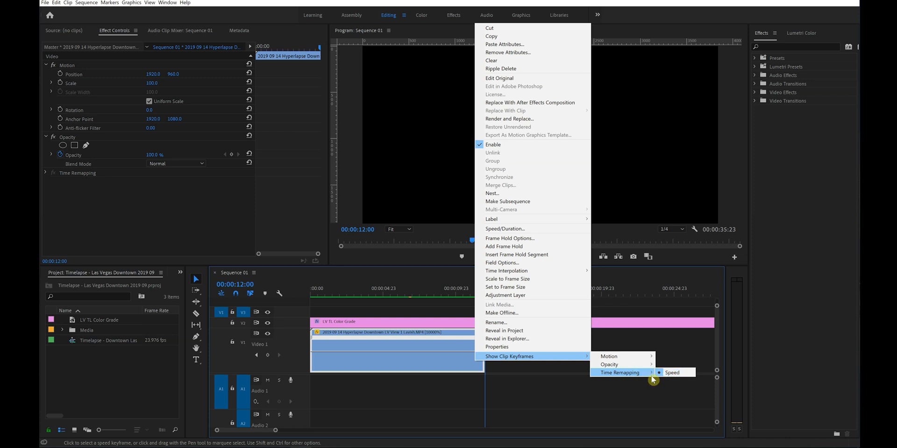
{"action": "left_click", "coordinate": [684, 375]}
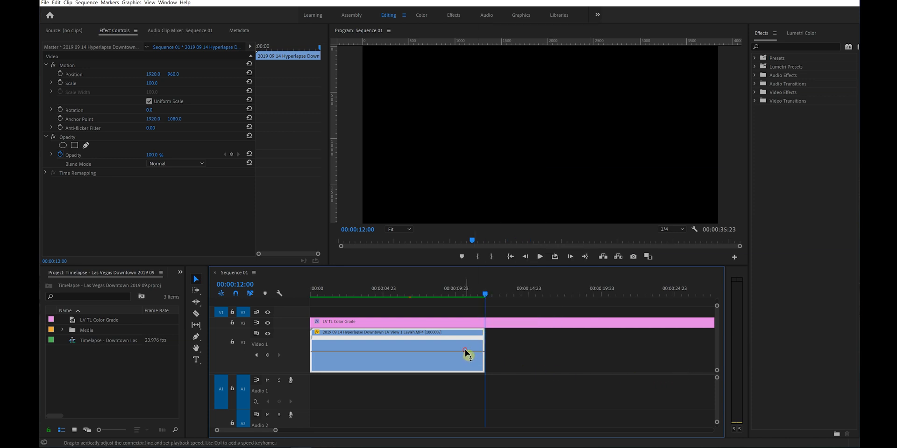
{"action": "mouse_move", "coordinate": [464, 350]}
{"action": "left_mouse_down"}
{"action": "mouse_move", "coordinate": [472, 363]}
{"action": "mouse_move", "coordinate": [467, 343]}
{"action": "left_mouse_up"}
{"action": "left_click", "coordinate": [481, 293]}
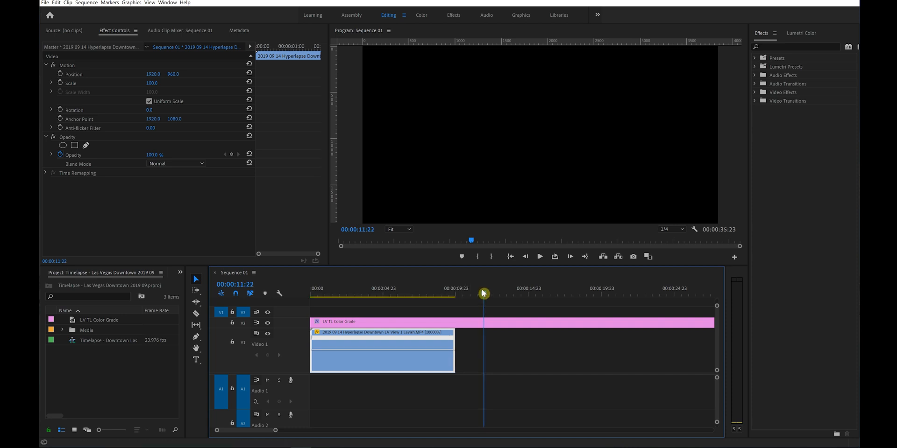
{"action": "left_click_drag", "start_coordinate": [482, 294], "coordinate": [456, 296]}
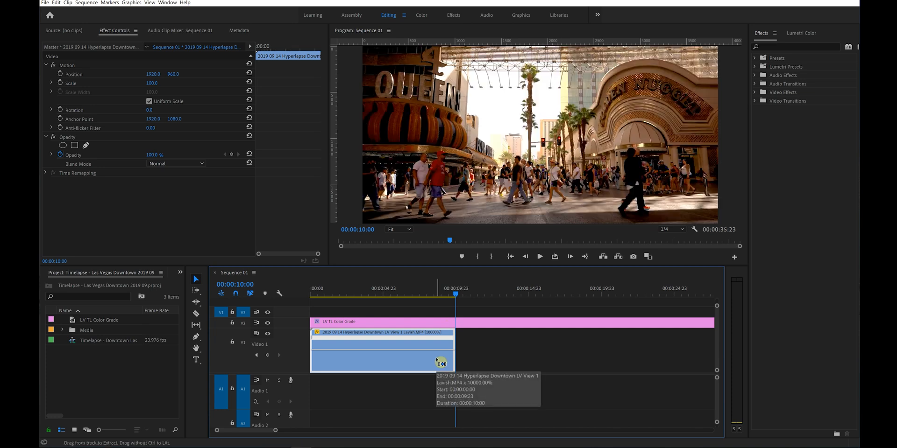
Undo the speed changes and the trim of the color grade layer.
{"action": "key", "text": "ctrl+z"}
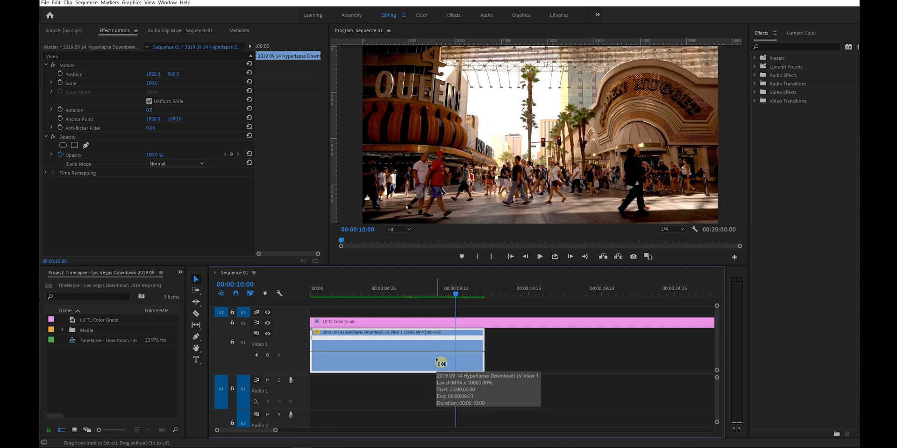
{"action": "key", "text": "ctrl+z"}
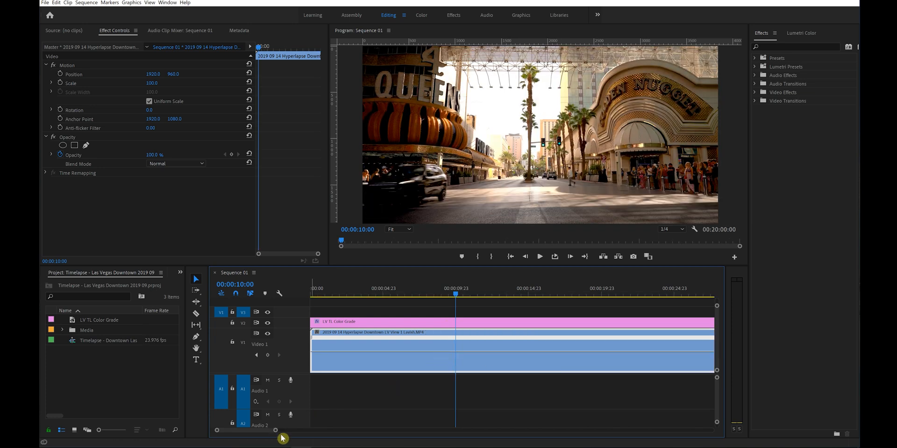
Split the hyperlapse clip on Video 1 with the Razor tool at 00:11:20:00 and at 00:11:32:20.
{"action": "left_click_drag", "start_coordinate": [274, 432], "coordinate": [643, 430]}
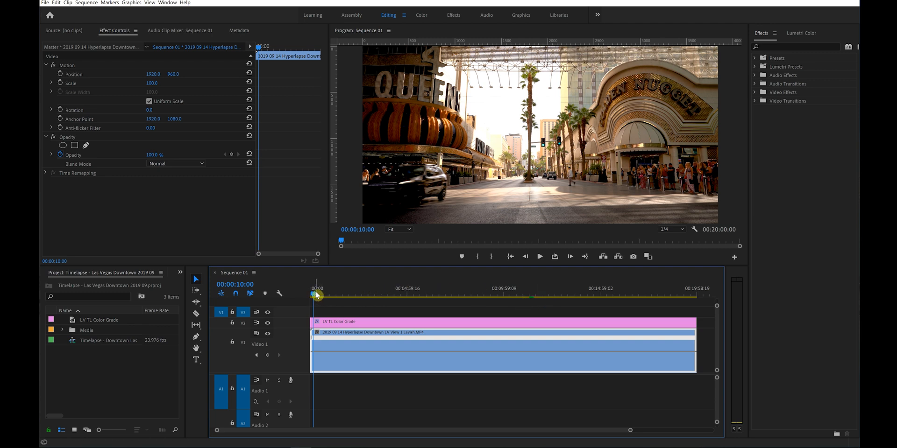
{"action": "left_click_drag", "start_coordinate": [314, 299], "coordinate": [529, 298]}
{"action": "key", "text": "c"}
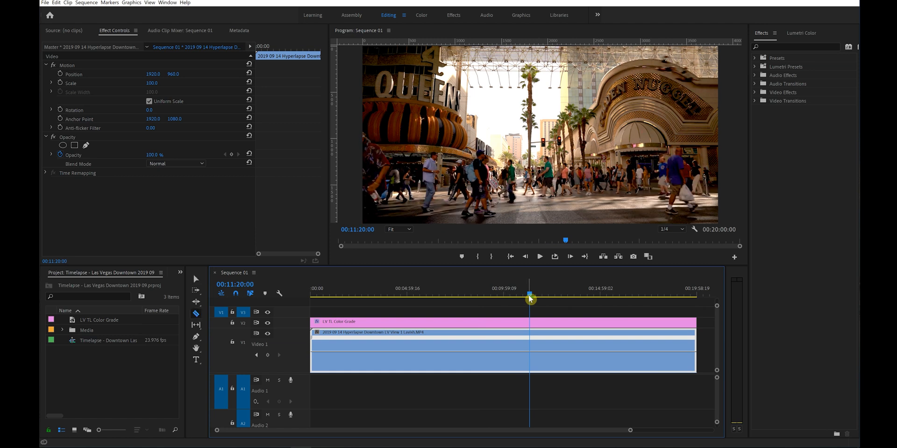
{"action": "left_click", "coordinate": [531, 331]}
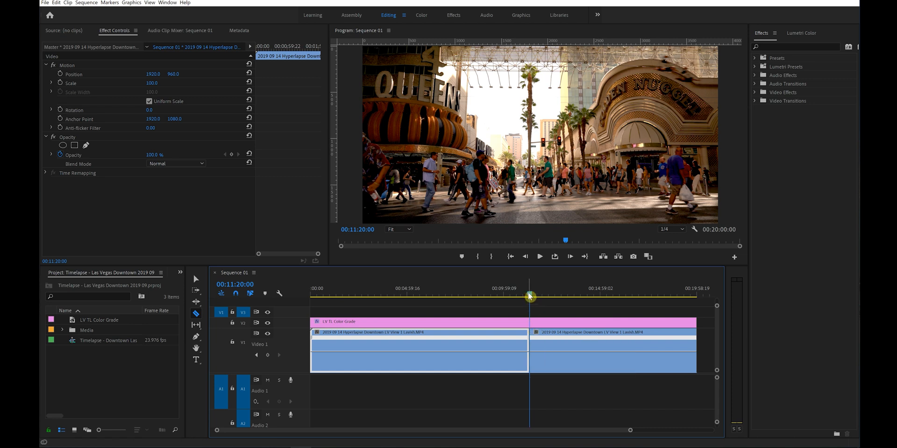
{"action": "left_click_drag", "start_coordinate": [530, 296], "coordinate": [534, 296]}
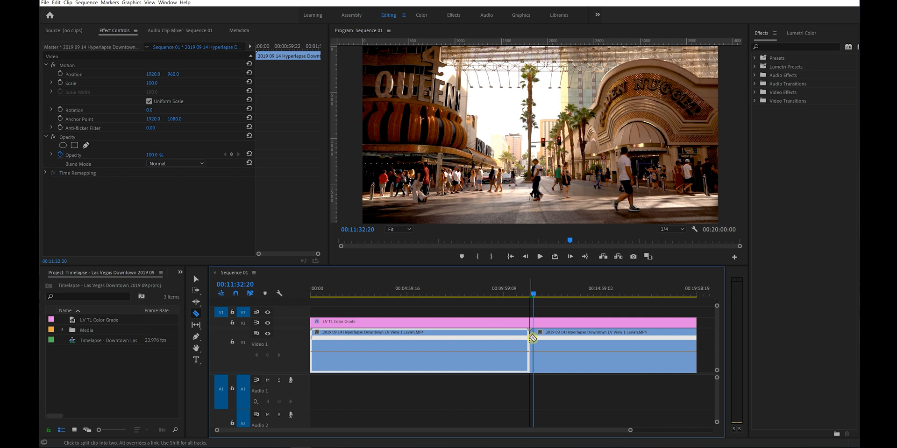
{"action": "key", "text": "v"}
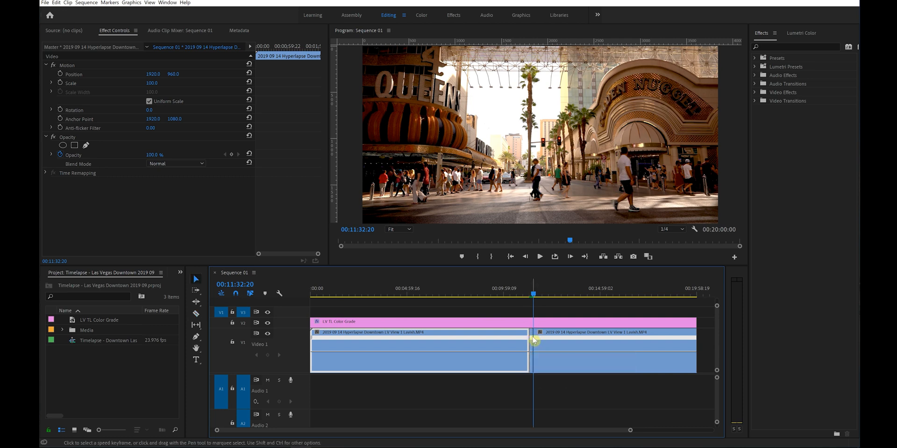
Set the speed of the last hyperlapse segment, starting at 00:11:32:20, to 10000%.
{"action": "left_click_drag", "start_coordinate": [631, 431], "coordinate": [494, 411]}
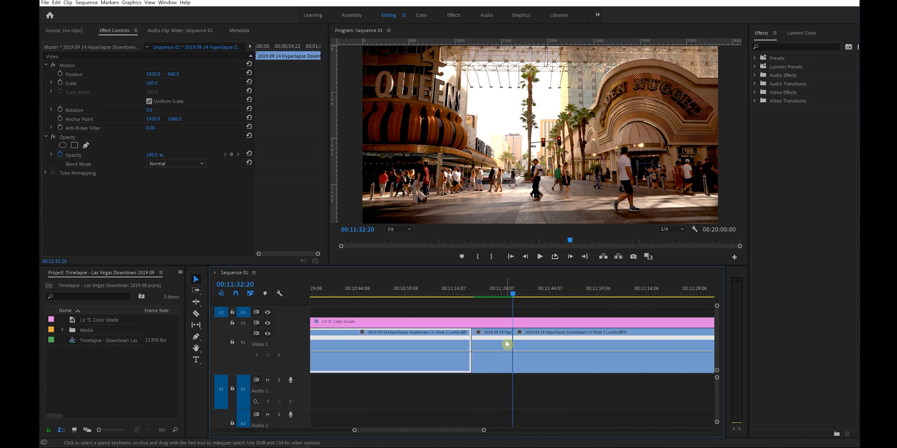
{"action": "left_click", "coordinate": [568, 364]}
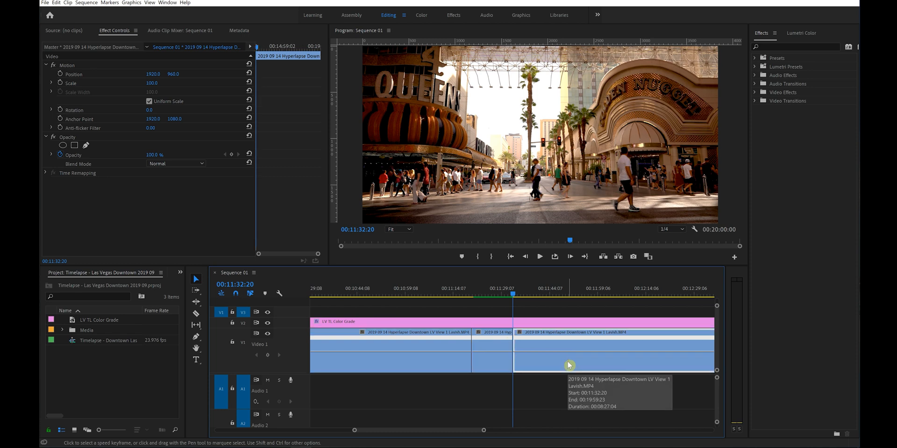
{"action": "right_click", "coordinate": [569, 365]}
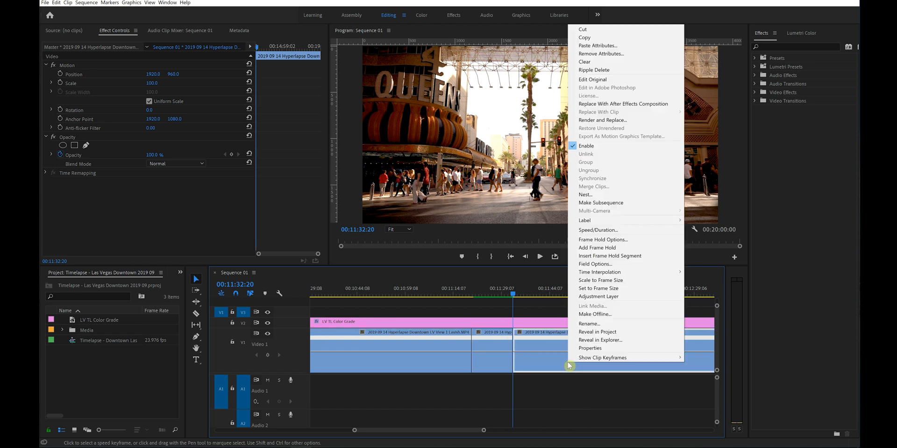
{"action": "left_click", "coordinate": [598, 230]}
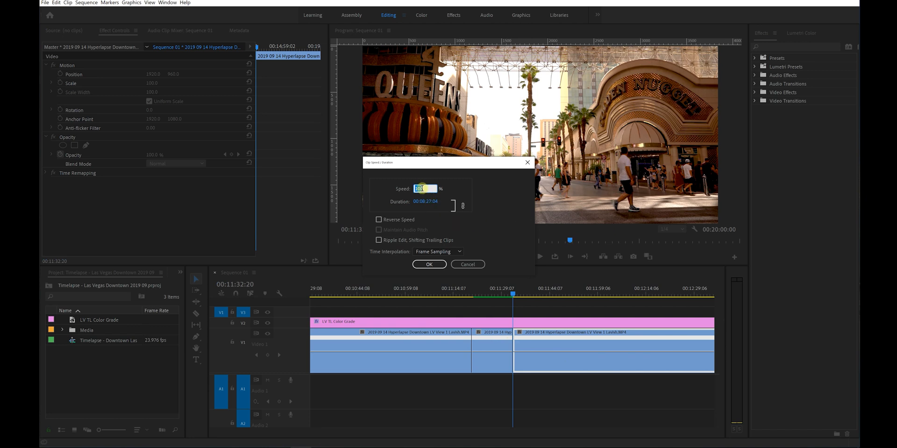
{"action": "type", "text": "10000"}
{"action": "left_click", "coordinate": [438, 265]}
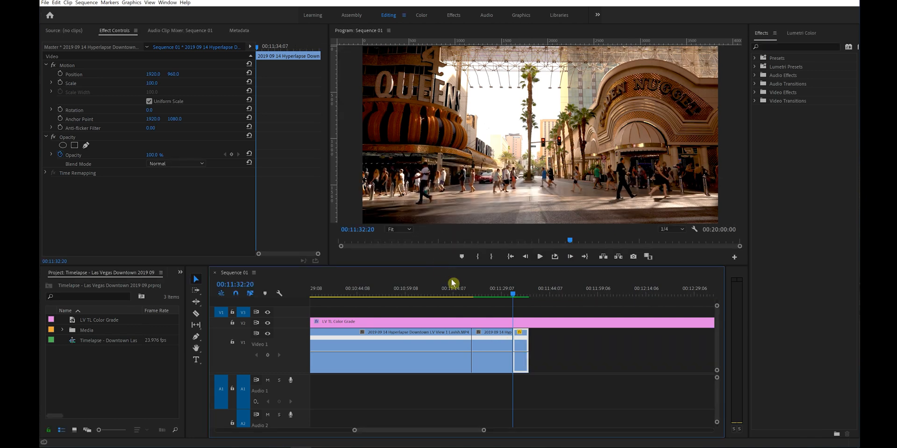
Show the last segment's Time Remapping speed keyframes and raise its speed line slightly to speed it up further.
{"action": "right_click", "coordinate": [523, 366]}
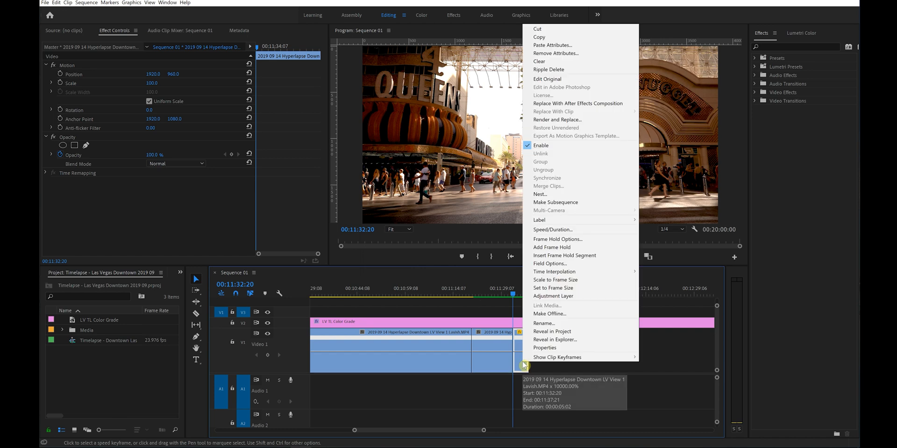
{"action": "mouse_move", "coordinate": [617, 358]}
{"action": "mouse_move", "coordinate": [668, 374]}
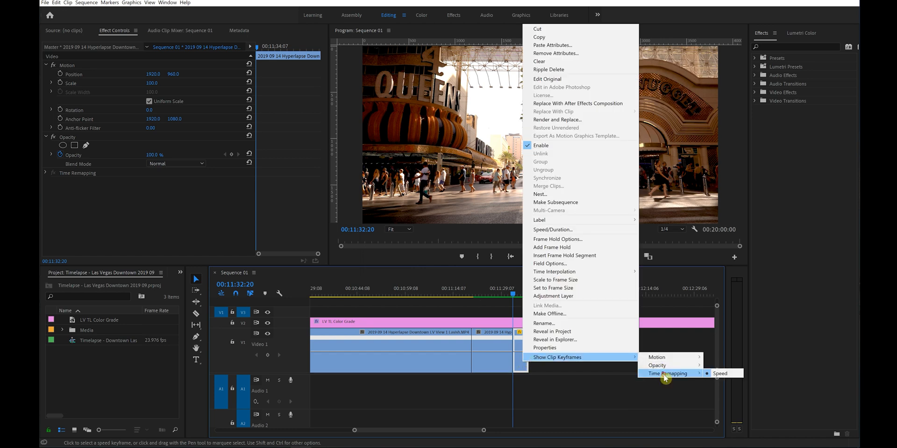
{"action": "left_click", "coordinate": [719, 374]}
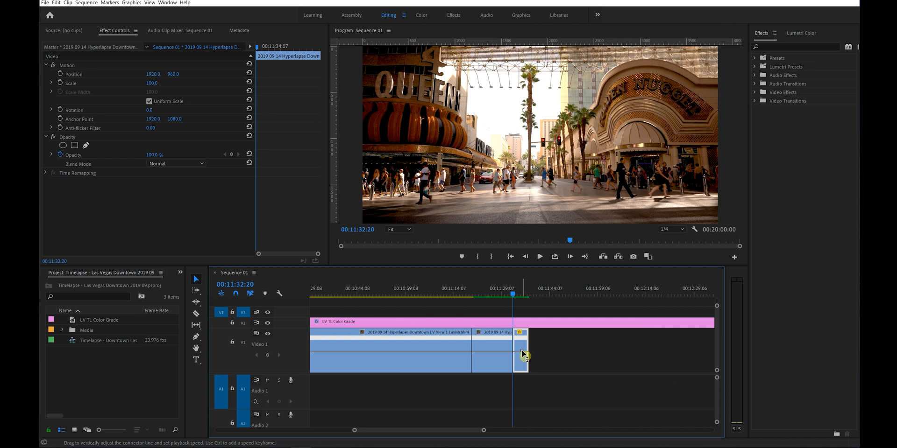
{"action": "left_click_drag", "start_coordinate": [522, 350], "coordinate": [519, 347]}
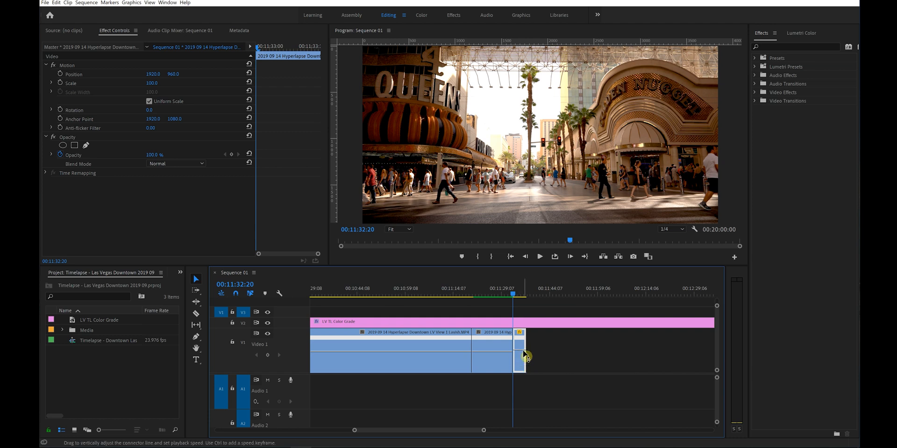
Set the first hyperlapse segment's speed to 10000% and ripple delete the gap between it and the middle segment.
{"action": "right_click", "coordinate": [455, 365]}
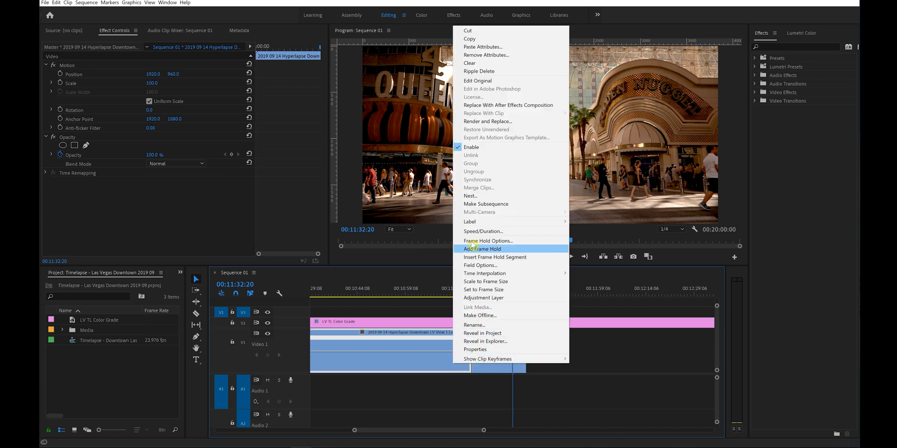
{"action": "left_click", "coordinate": [482, 231]}
{"action": "left_click", "coordinate": [420, 188]}
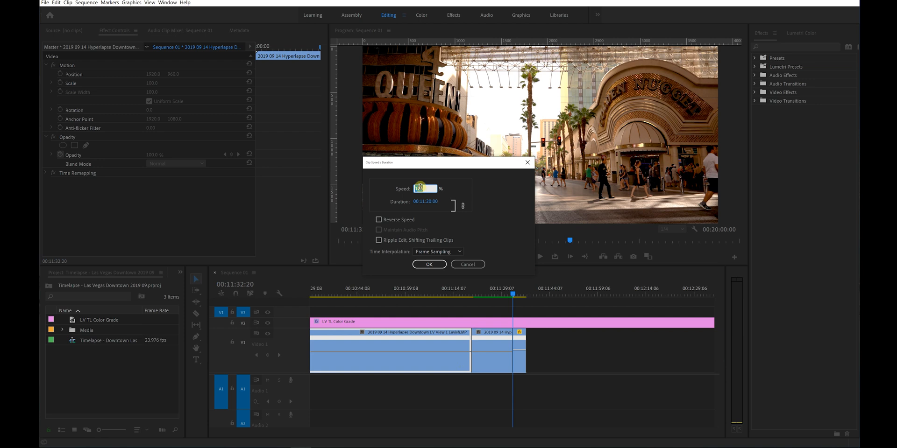
{"action": "type", "text": "00"}
{"action": "left_click", "coordinate": [433, 265]}
{"action": "right_click", "coordinate": [421, 358]}
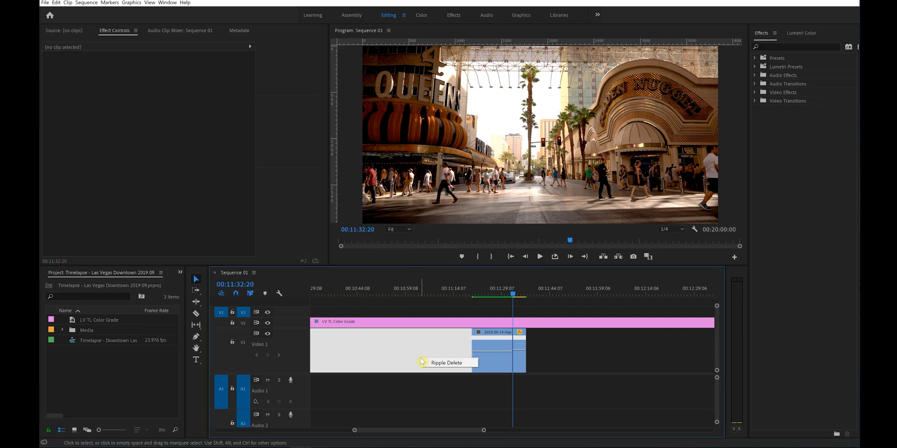
{"action": "left_click", "coordinate": [439, 363]}
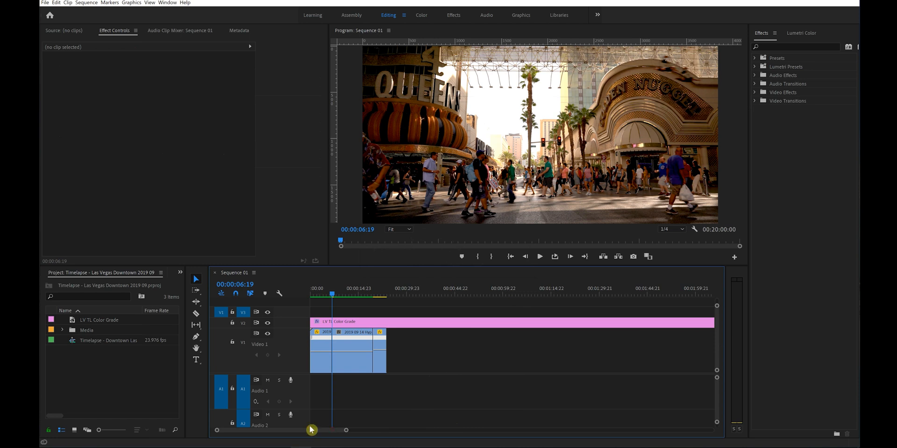
Show the first segment's Time Remapping speed keyframes, raise its speed line slightly and close the gap before the middle segment.
{"action": "right_click", "coordinate": [324, 361]}
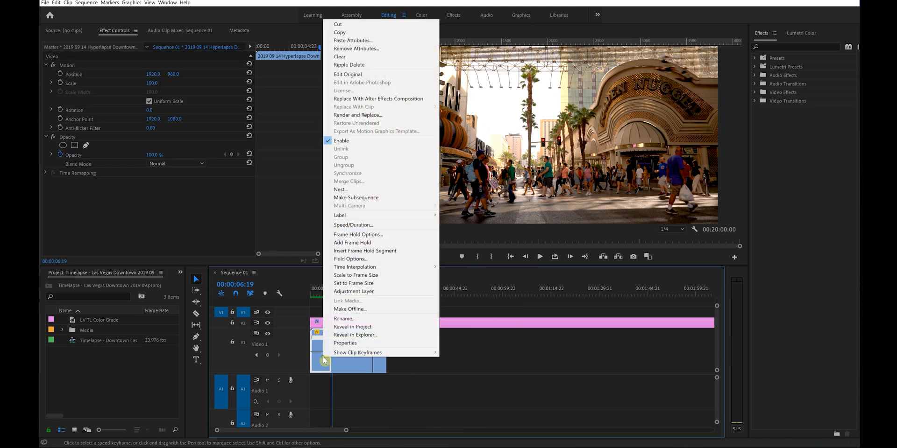
{"action": "mouse_move", "coordinate": [336, 353]}
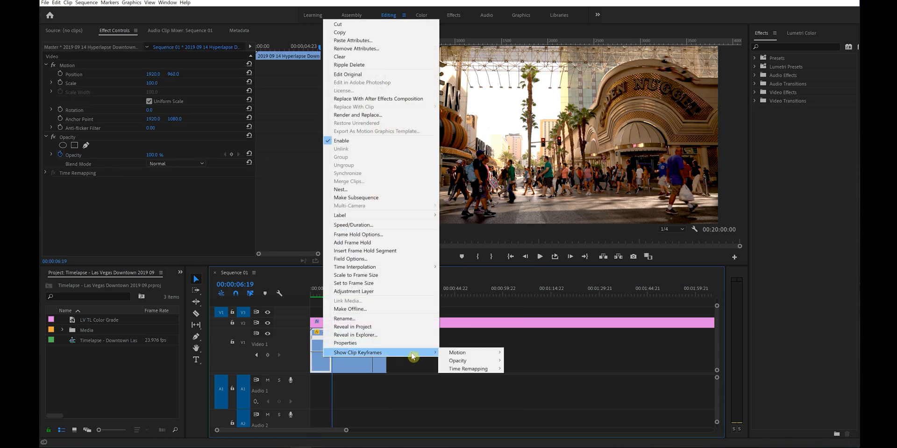
{"action": "mouse_move", "coordinate": [471, 370]}
{"action": "left_click", "coordinate": [522, 369]}
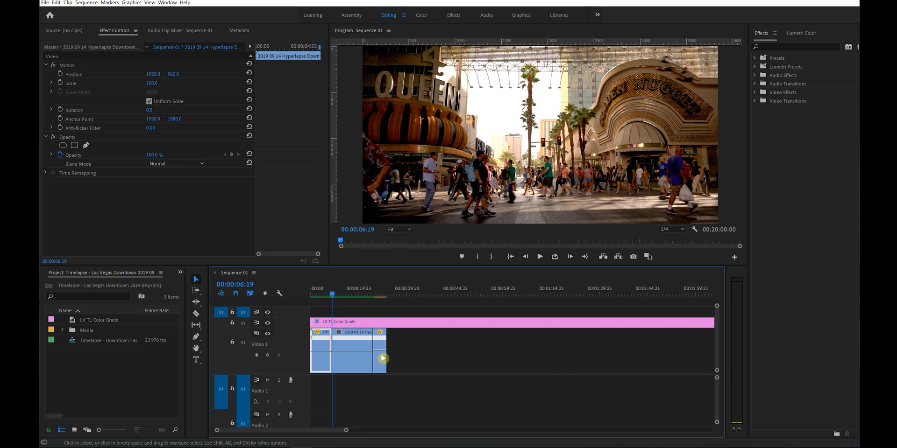
{"action": "left_click_drag", "start_coordinate": [324, 355], "coordinate": [326, 350]}
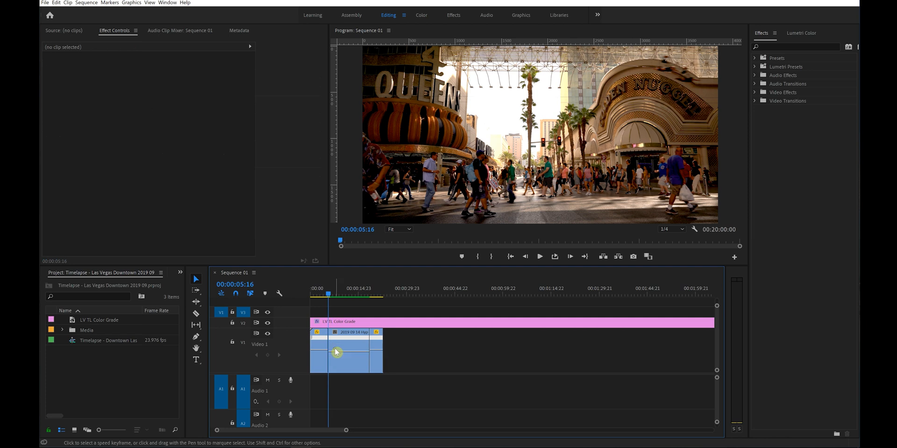
Mark an in point at the sequence start and an out point at 00:00:22:21, and render the sequence In to Out.
{"action": "left_click_drag", "start_coordinate": [328, 296], "coordinate": [307, 288]}
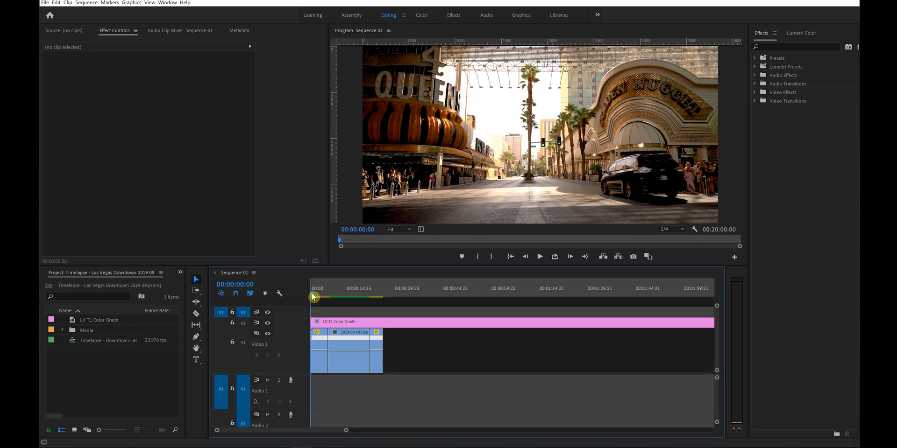
{"action": "left_click_drag", "start_coordinate": [381, 294], "coordinate": [384, 293]}
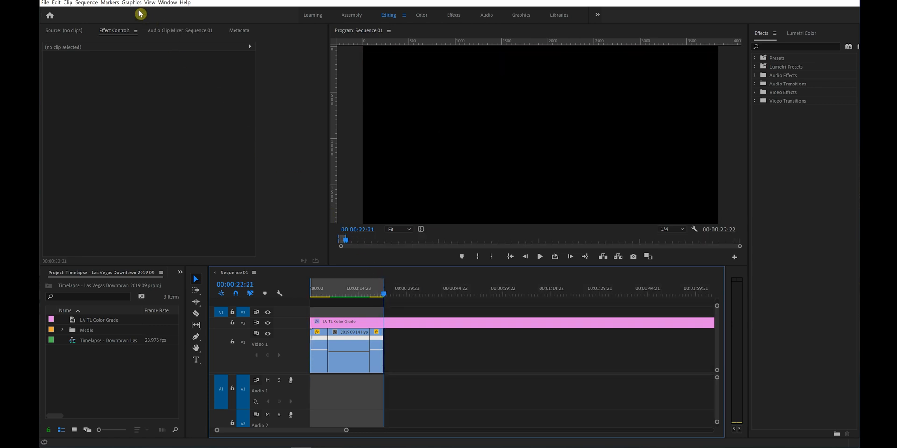
{"action": "left_click", "coordinate": [92, 3]}
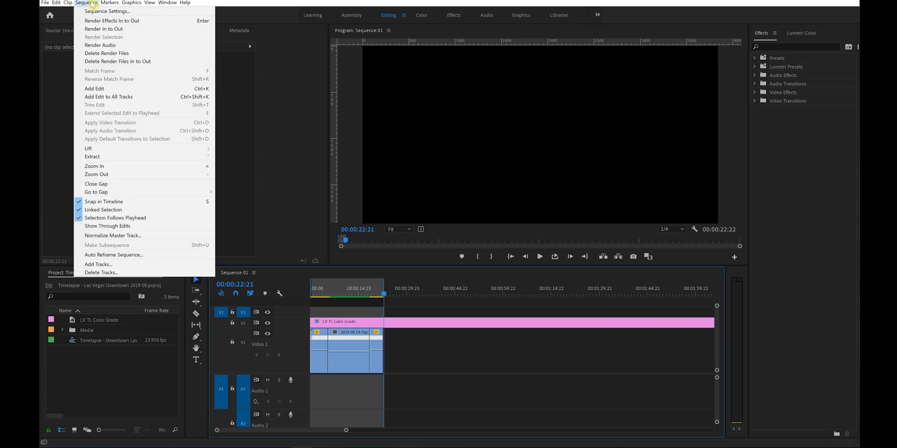
{"action": "left_click", "coordinate": [105, 29]}
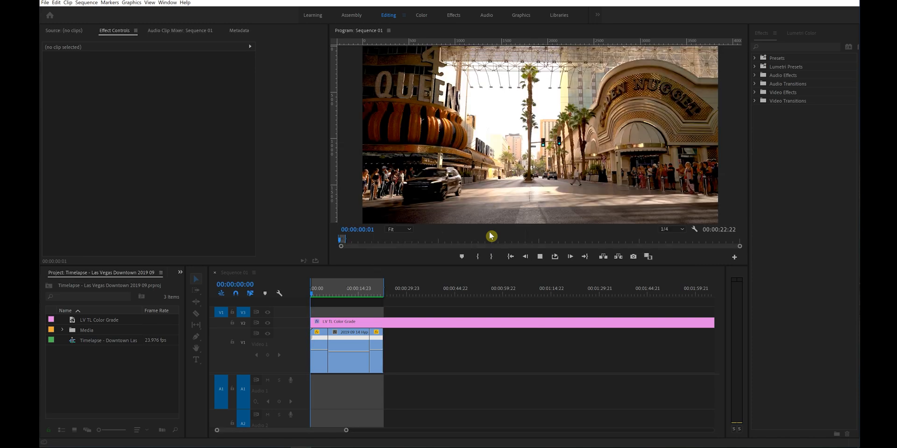
Play the rendered timelapse from the start and check the last segment's Time Remapping speed.
{"action": "left_click", "coordinate": [307, 293]}
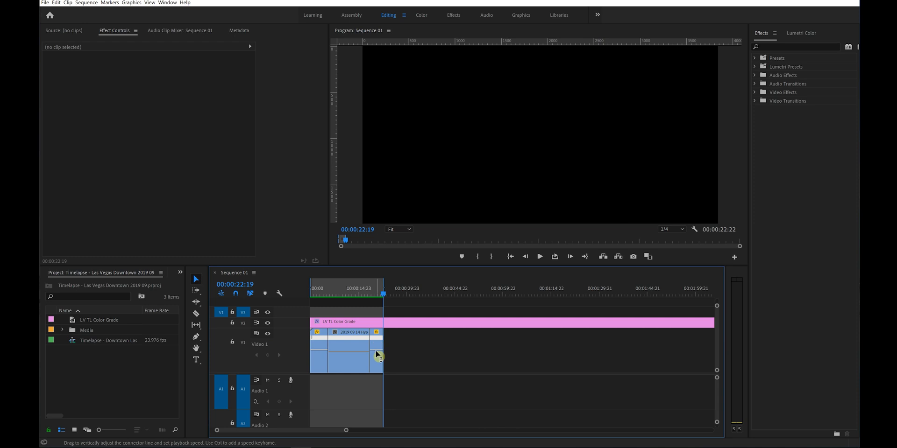
{"action": "mouse_move", "coordinate": [375, 351]}
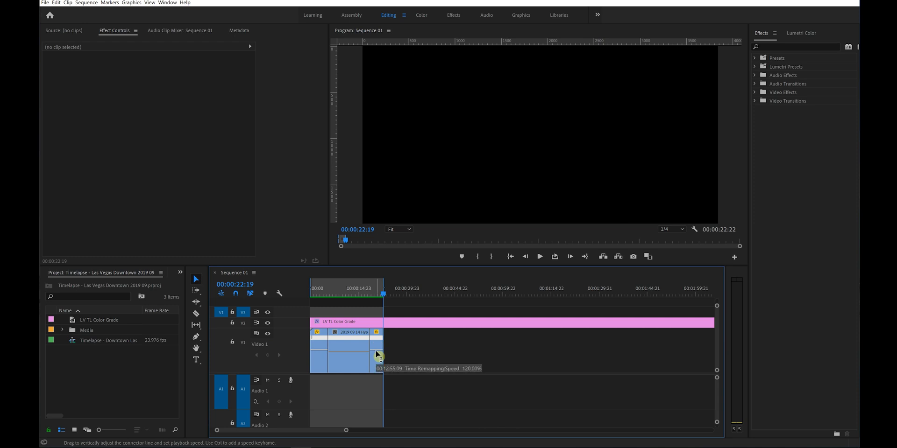